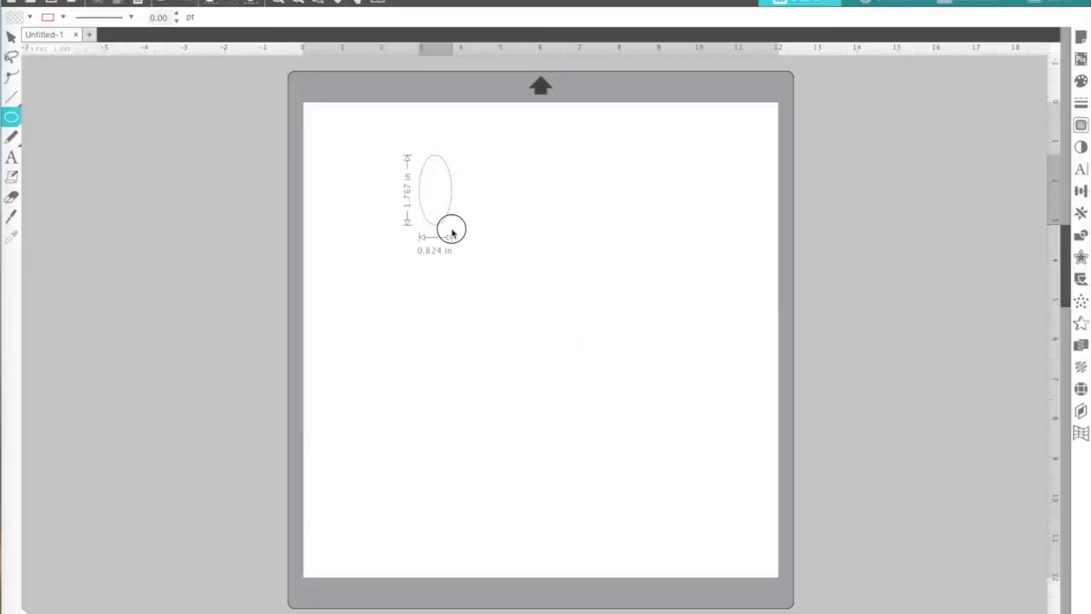
# Step: Draw a tall narrow ellipse and move it up and right near the top of the mat
pyautogui.moveTo(451, 231); pyautogui.dragTo(452, 282)
pyautogui.click(470, 242)
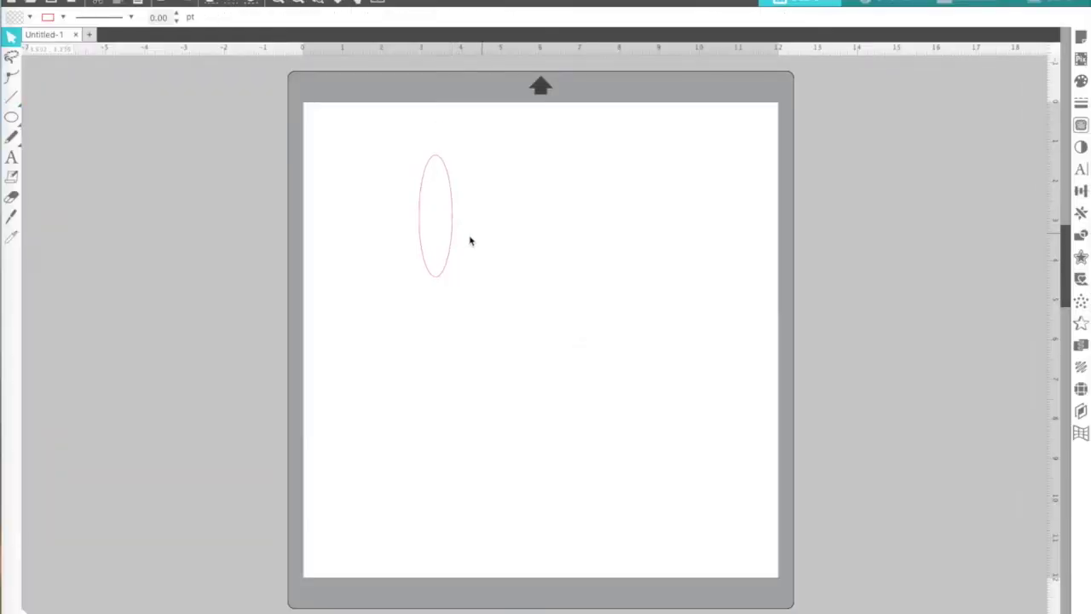
pyautogui.moveTo(451, 244); pyautogui.dragTo(475, 232)
pyautogui.click(480, 234)
# Step: Rotate the ellipse clockwise with its rotation handle until it stands upright
pyautogui.click(480, 233)
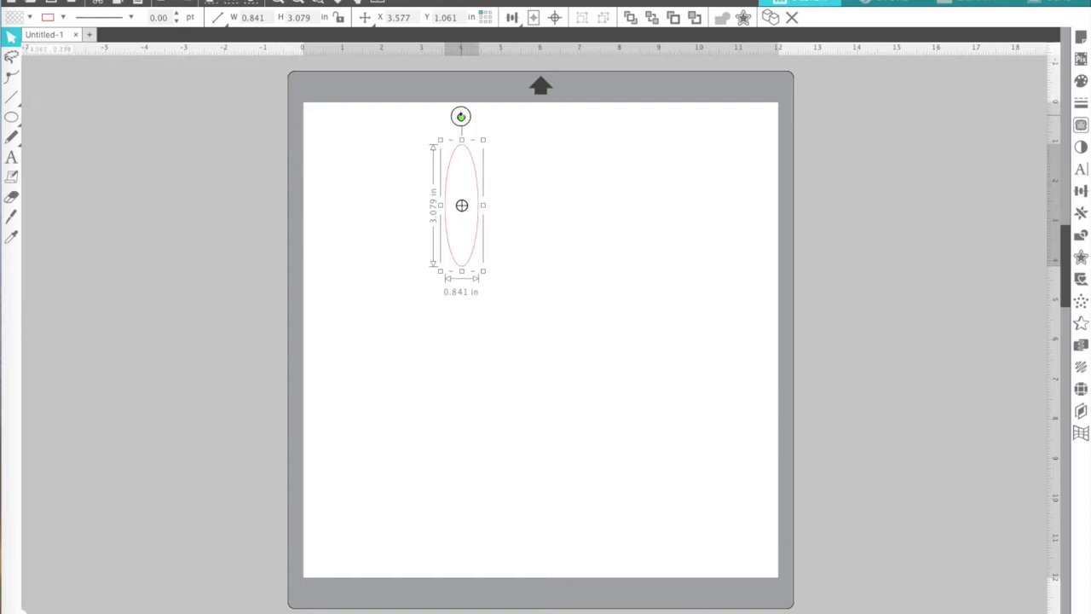
pyautogui.moveTo(462, 117); pyautogui.dragTo(463, 156)
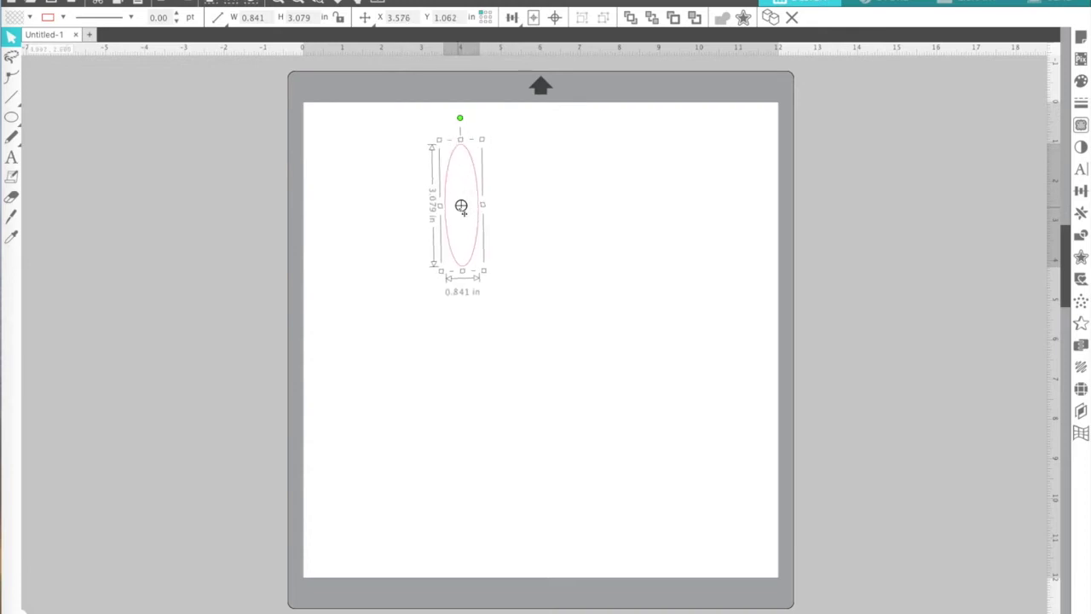
pyautogui.moveTo(461, 117); pyautogui.dragTo(464, 251)
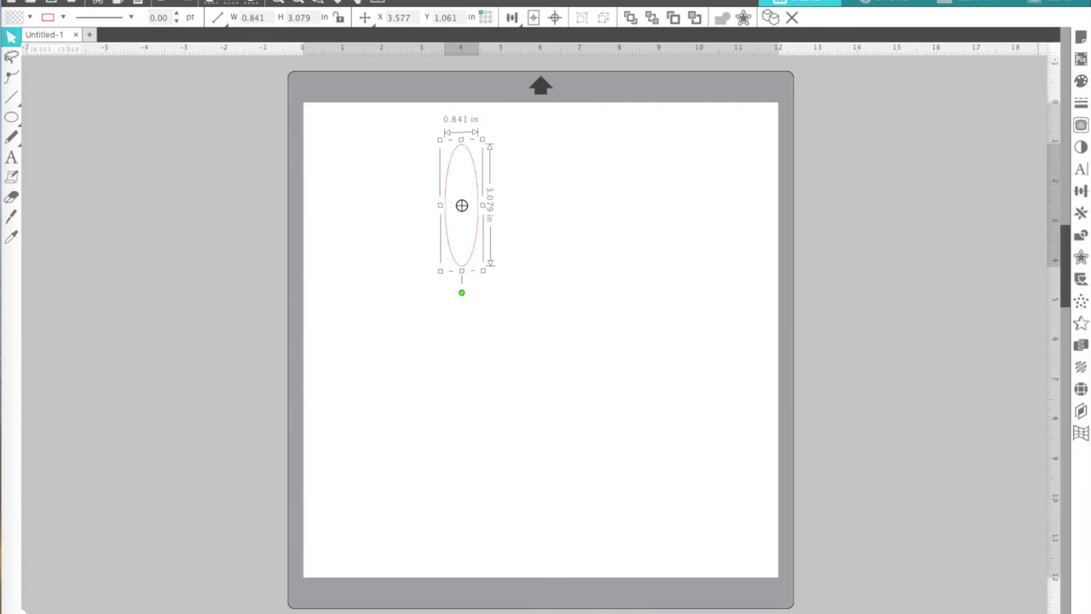
pyautogui.press('super+comma')
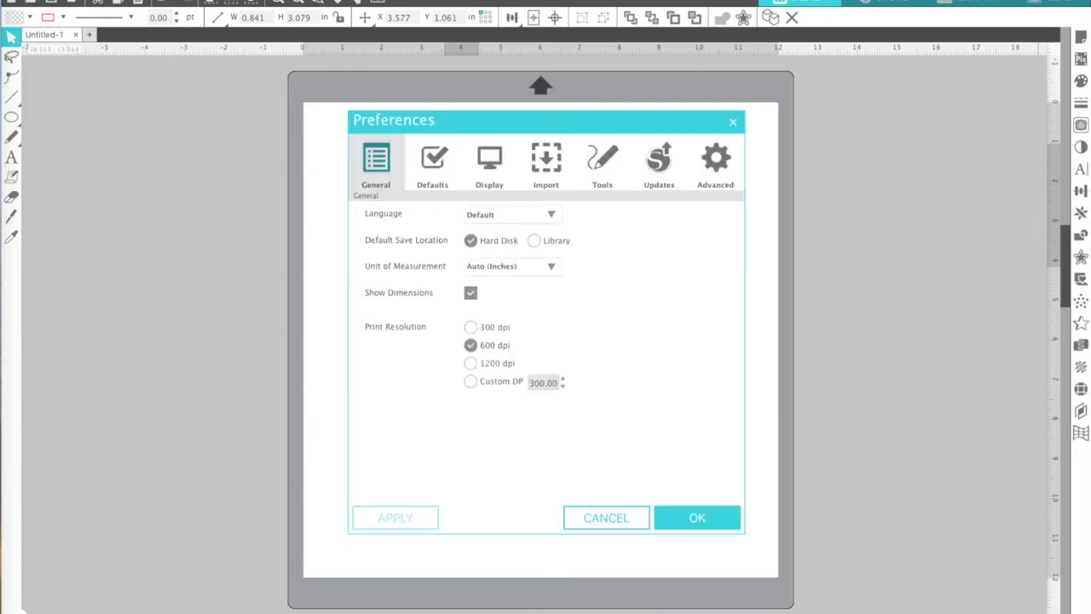
pyautogui.click(435, 167)
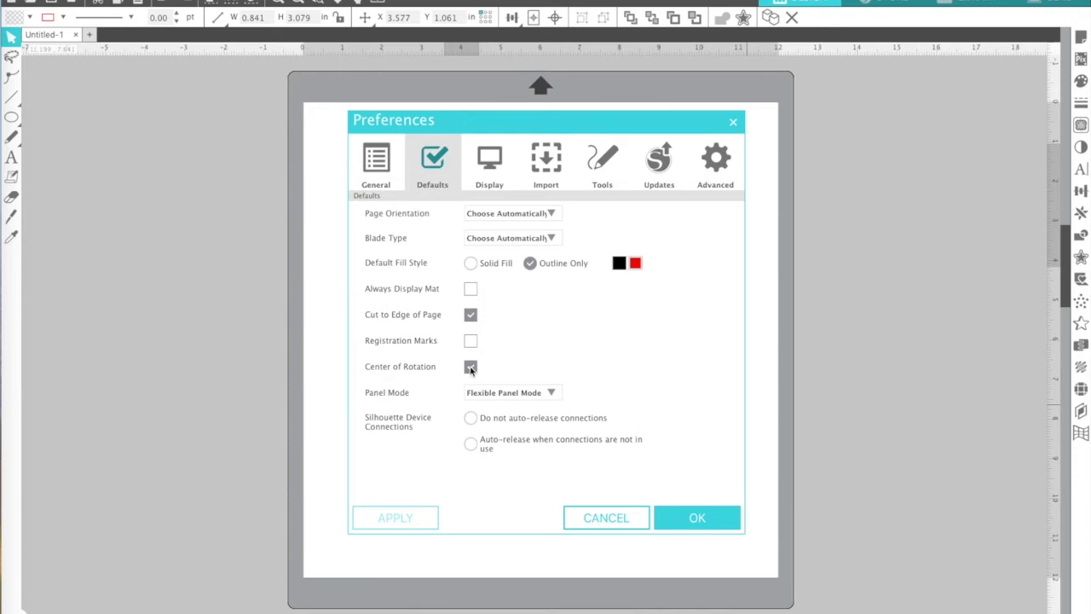
pyautogui.click(713, 520)
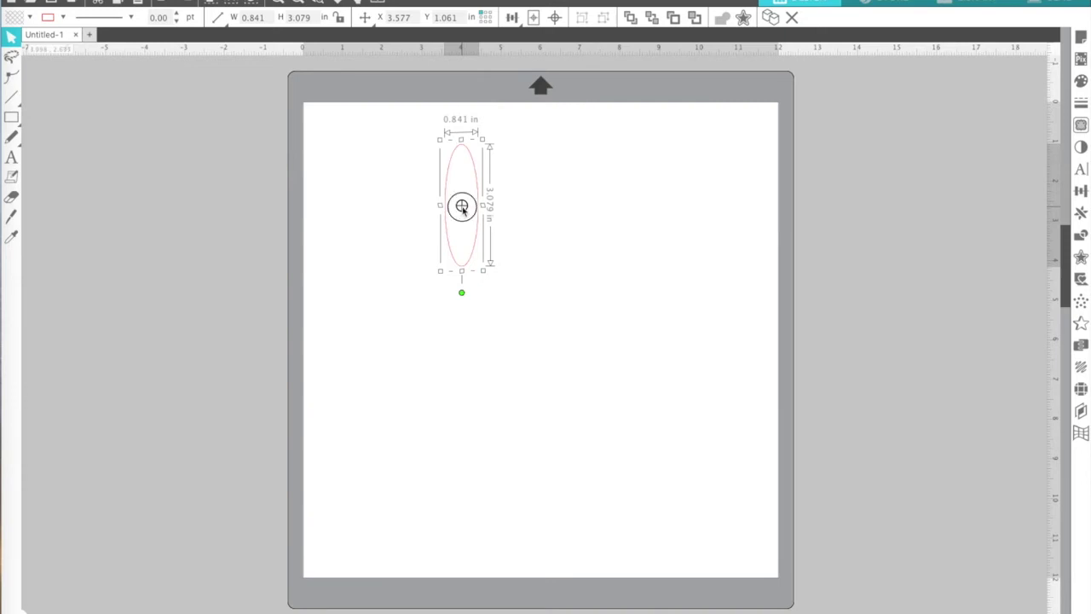
# Step: Move the ellipse's rotation centre to its bottom end and park a spare copy left of the mat
pyautogui.moveTo(462, 207); pyautogui.dragTo(461, 266)
pyautogui.moveTo(502, 261); pyautogui.dragTo(218, 207)
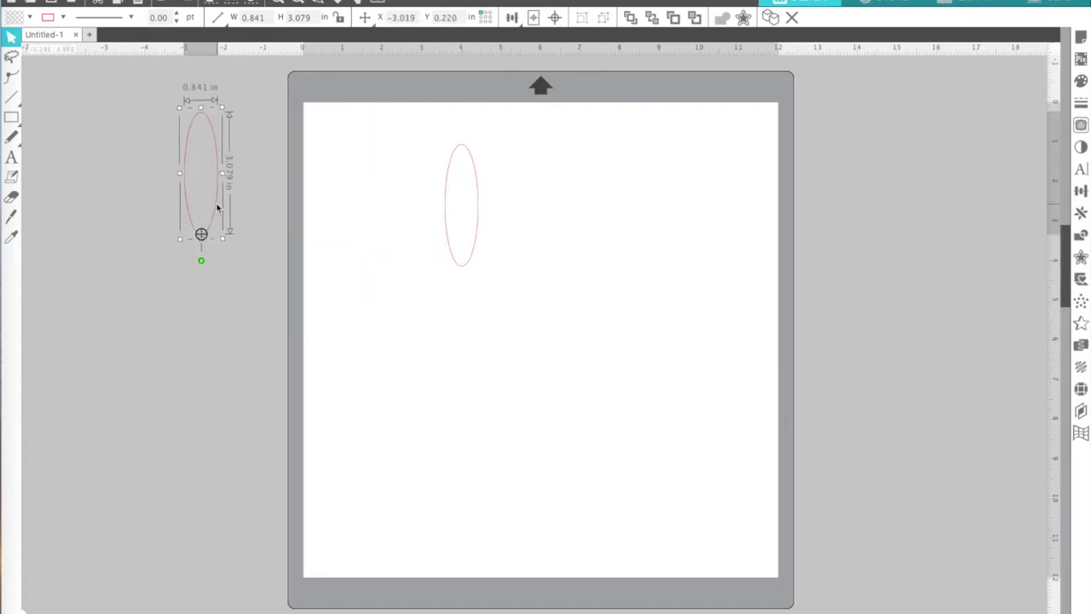
pyautogui.click(465, 267)
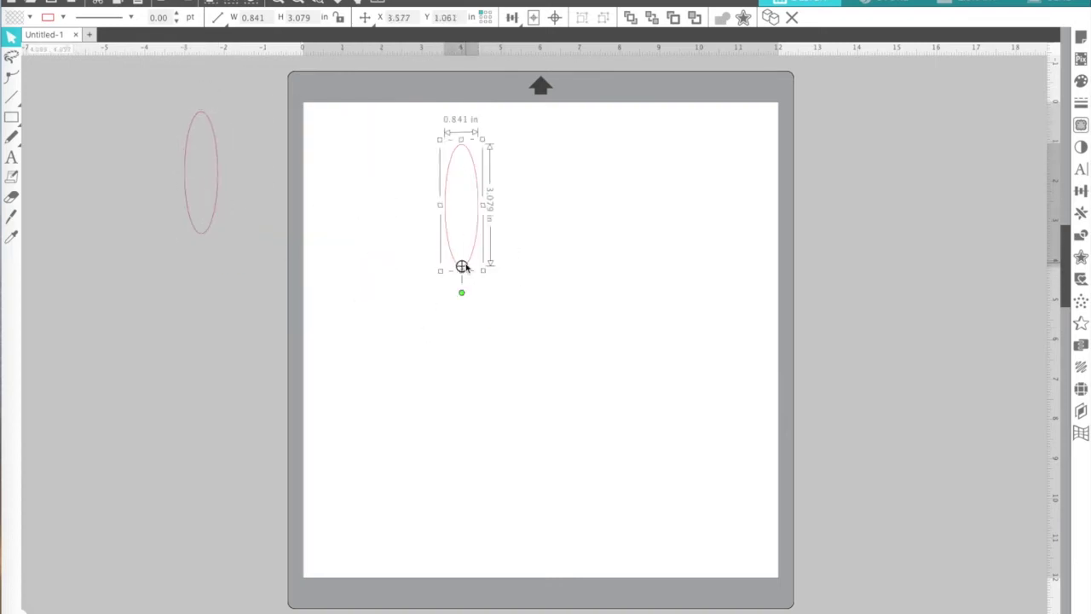
# Step: Use Advanced Replicate with Number 5 and 60° rotation per copy to form the flower
pyautogui.click(1081, 213)
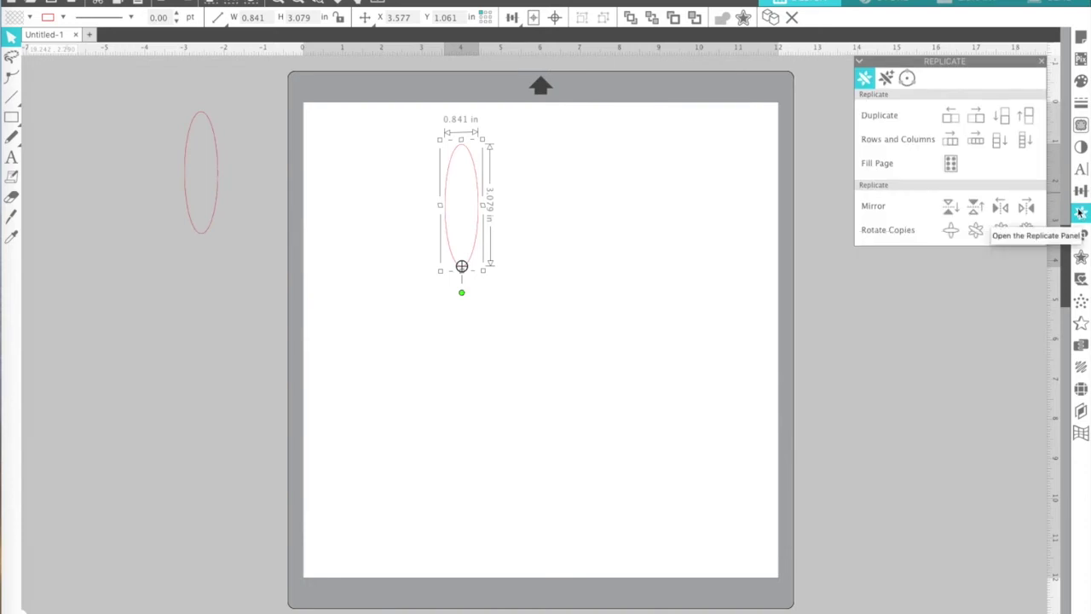
pyautogui.click(885, 80)
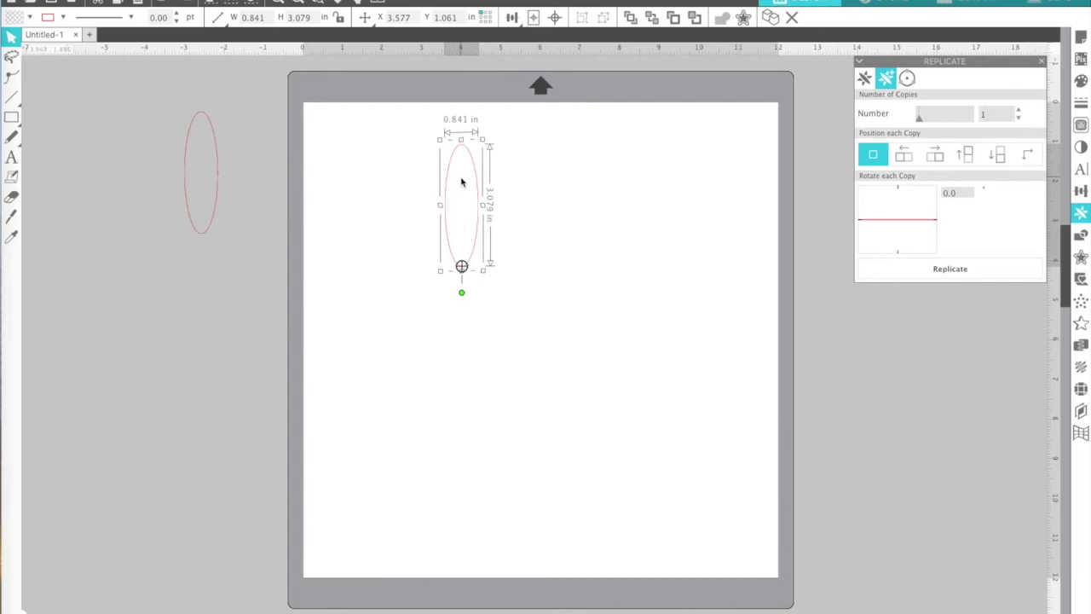
pyautogui.click(997, 113)
pyautogui.write('5')
pyautogui.click(959, 193)
pyautogui.write('6')
pyautogui.press('Return')
pyautogui.write('0')
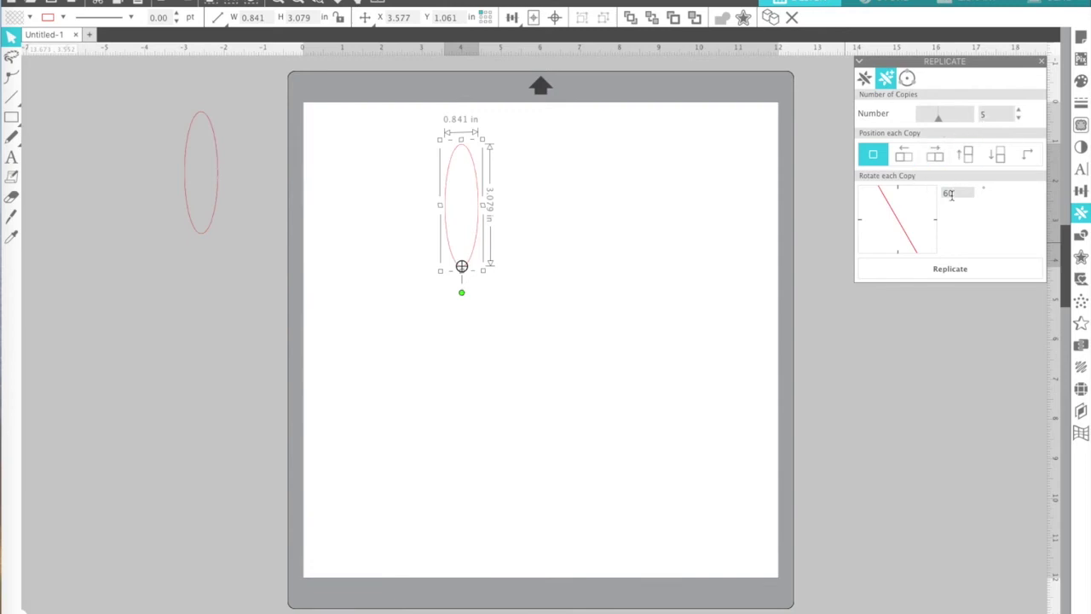
pyautogui.click(949, 270)
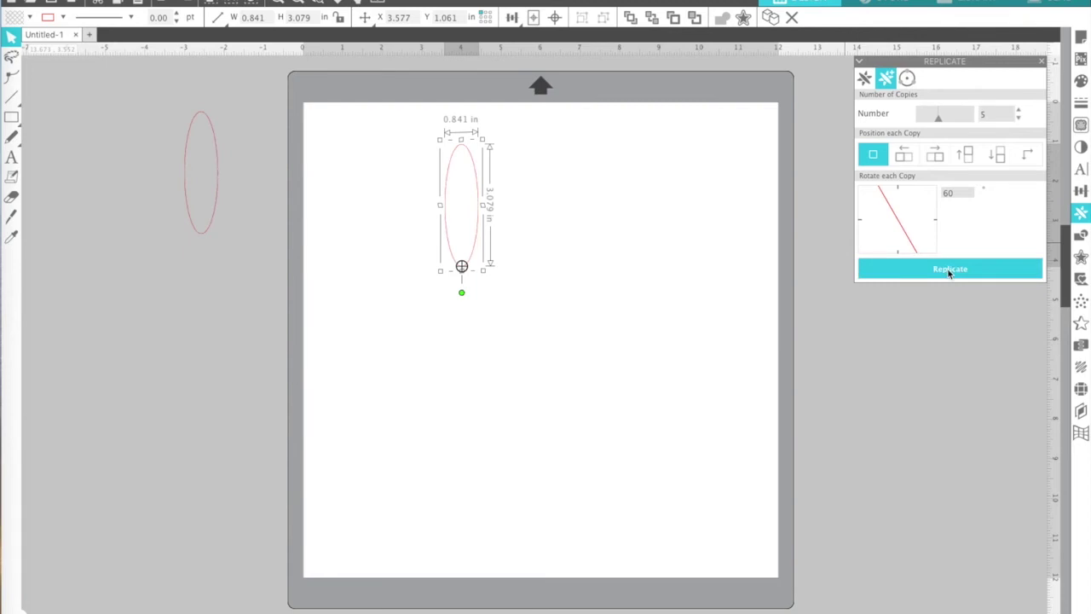
# Step: Bring the spare ellipse onto the mat and replicate it into a second six-petal flower, undoing stray petal moves
pyautogui.click(630, 402)
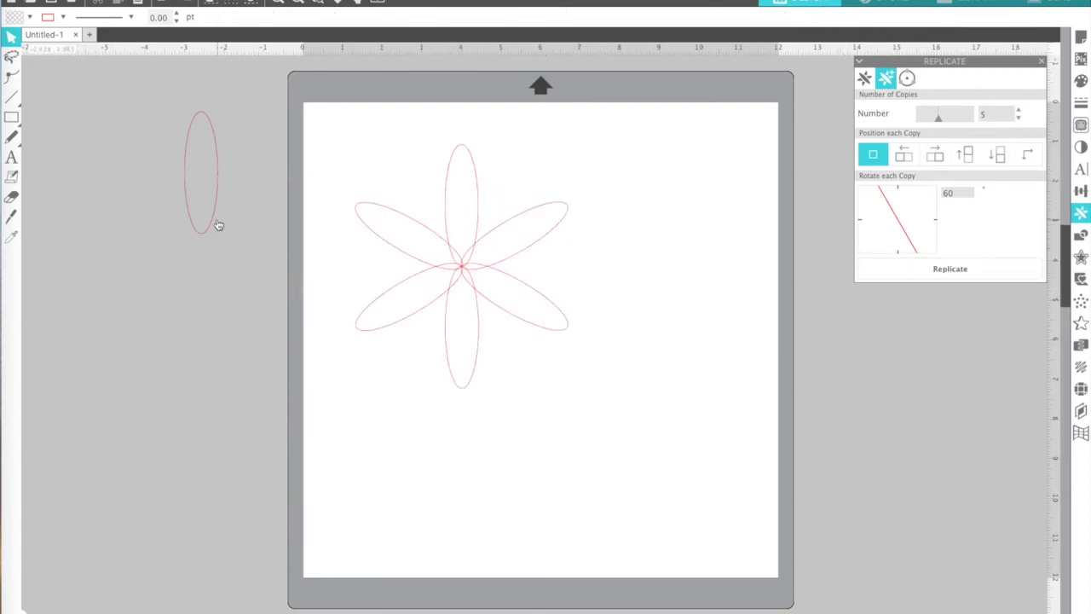
pyautogui.moveTo(215, 222); pyautogui.dragTo(648, 224)
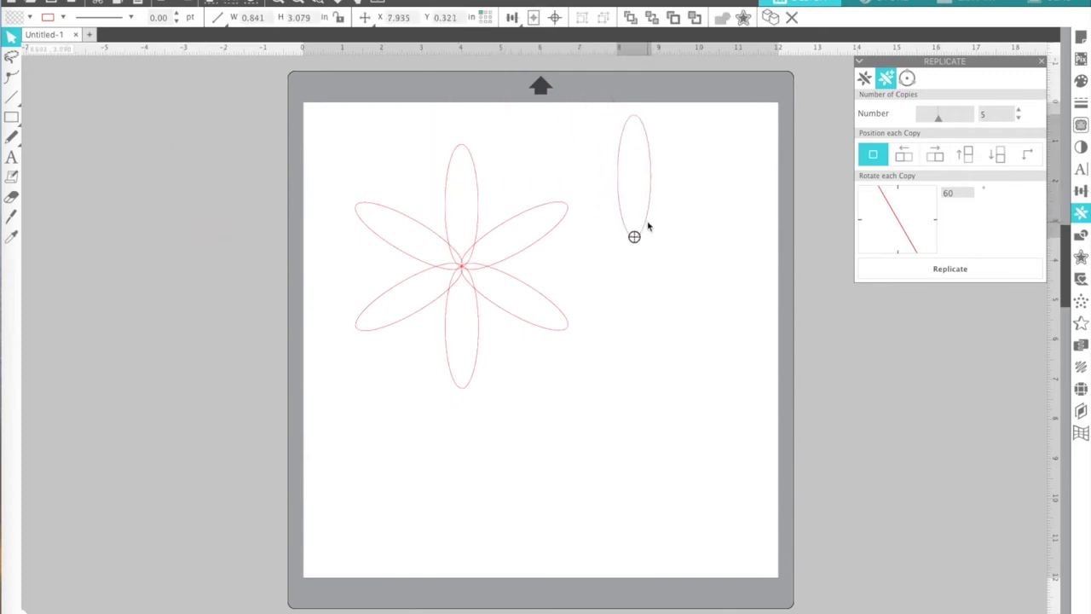
pyautogui.click(635, 238)
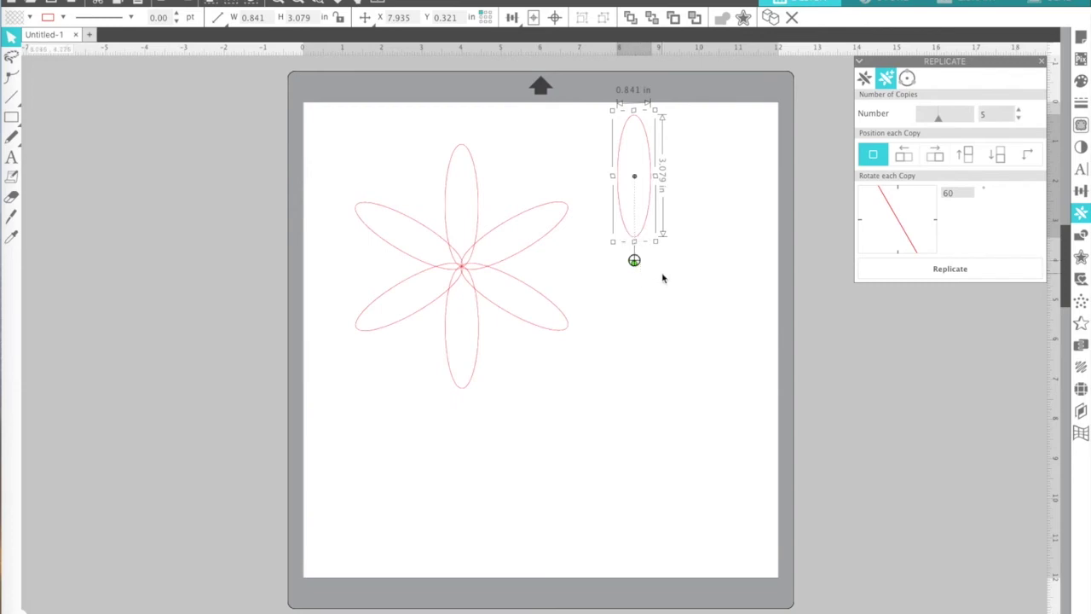
pyautogui.click(925, 269)
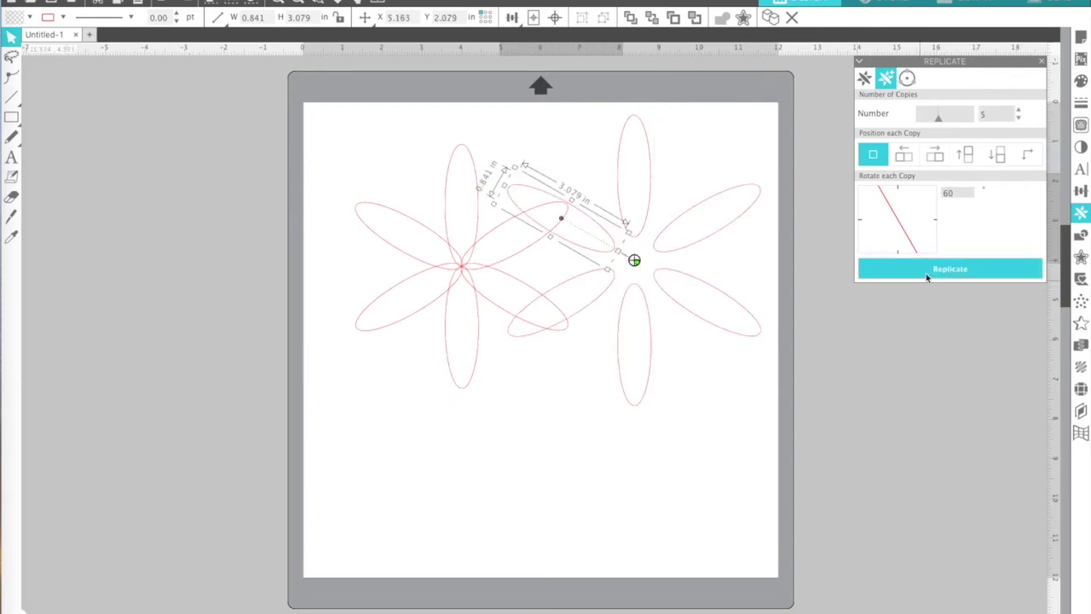
pyautogui.moveTo(483, 308); pyautogui.dragTo(290, 459)
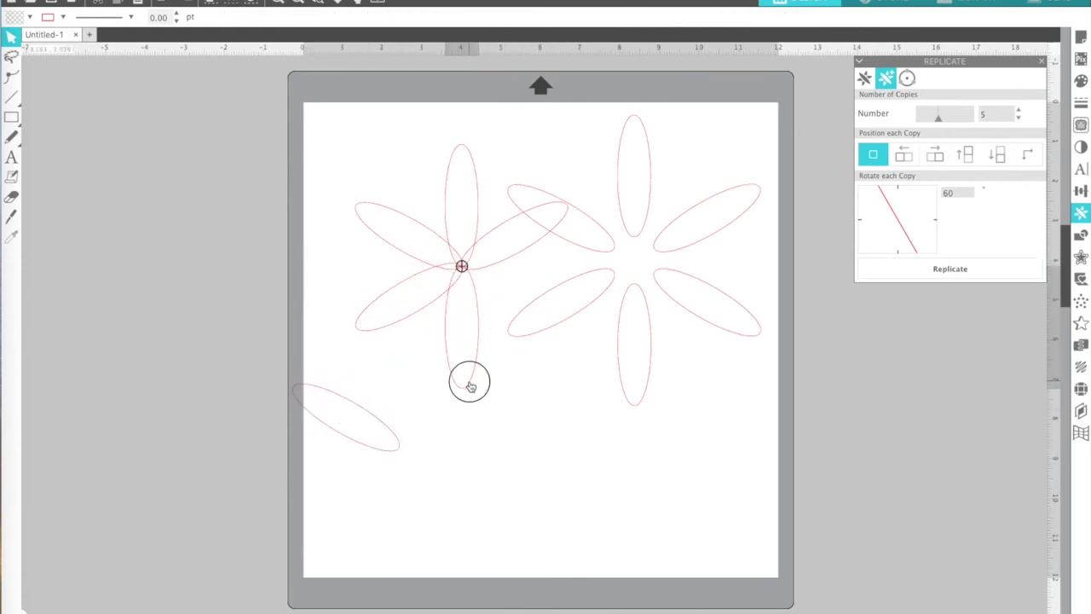
pyautogui.moveTo(468, 380); pyautogui.dragTo(286, 400)
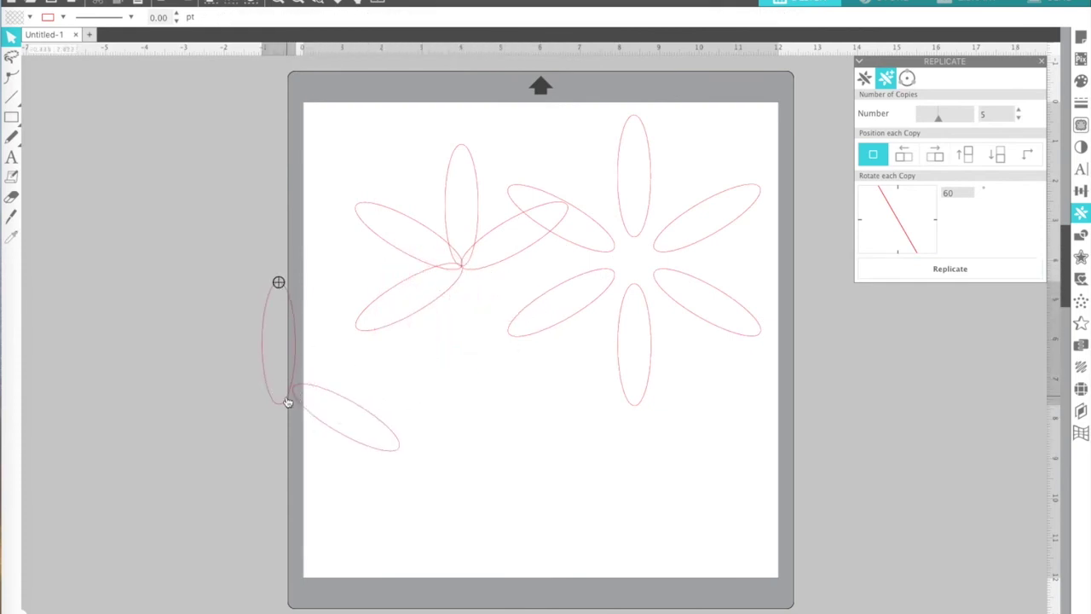
pyautogui.hotkey('ctrl', 'z')
pyautogui.hotkey('ctrl', 'z')
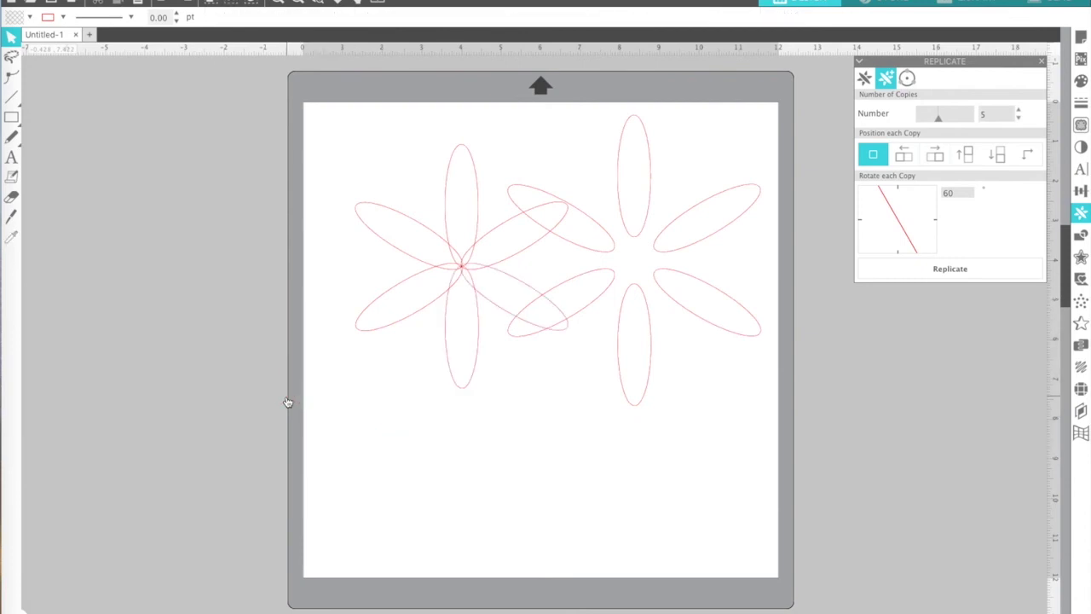
# Step: Group the right flower's six petals and move it off the mat to the right
pyautogui.click(602, 249)
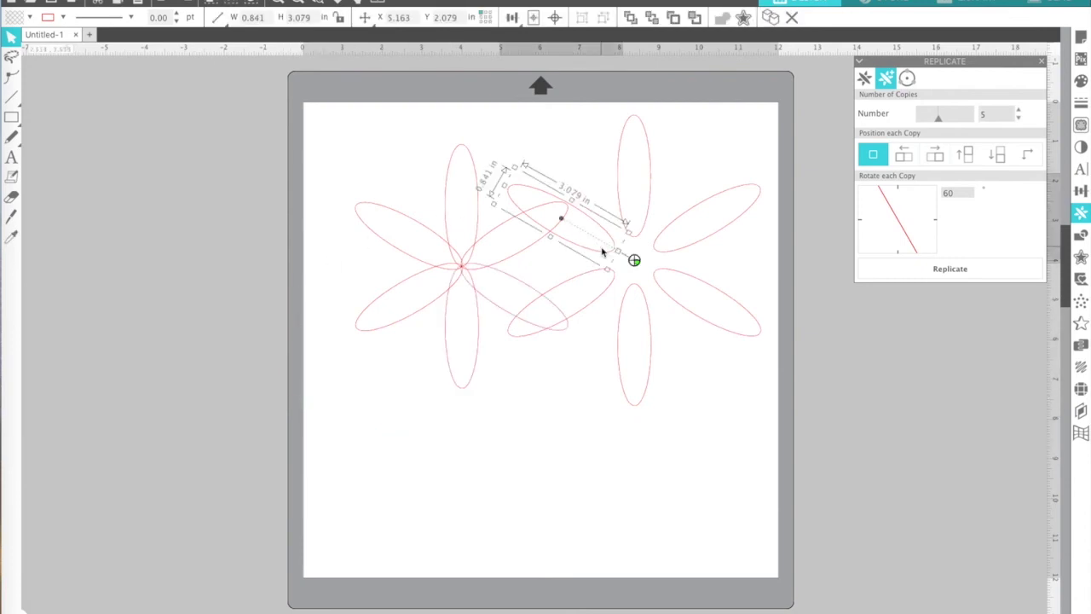
pyautogui.keyDown('shift'); pyautogui.click(650, 224); pyautogui.keyUp('shift')
pyautogui.keyDown('shift'); pyautogui.click(682, 255); pyautogui.keyUp('shift')
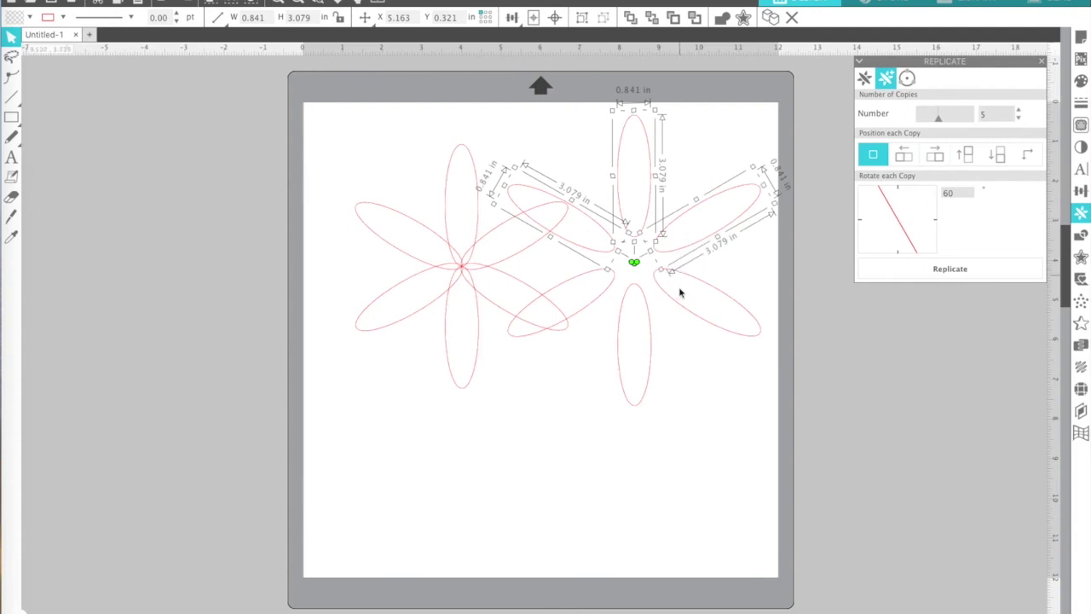
pyautogui.keyDown('shift'); pyautogui.click(677, 304); pyautogui.keyUp('shift')
pyautogui.keyDown('shift'); pyautogui.click(649, 336); pyautogui.keyUp('shift')
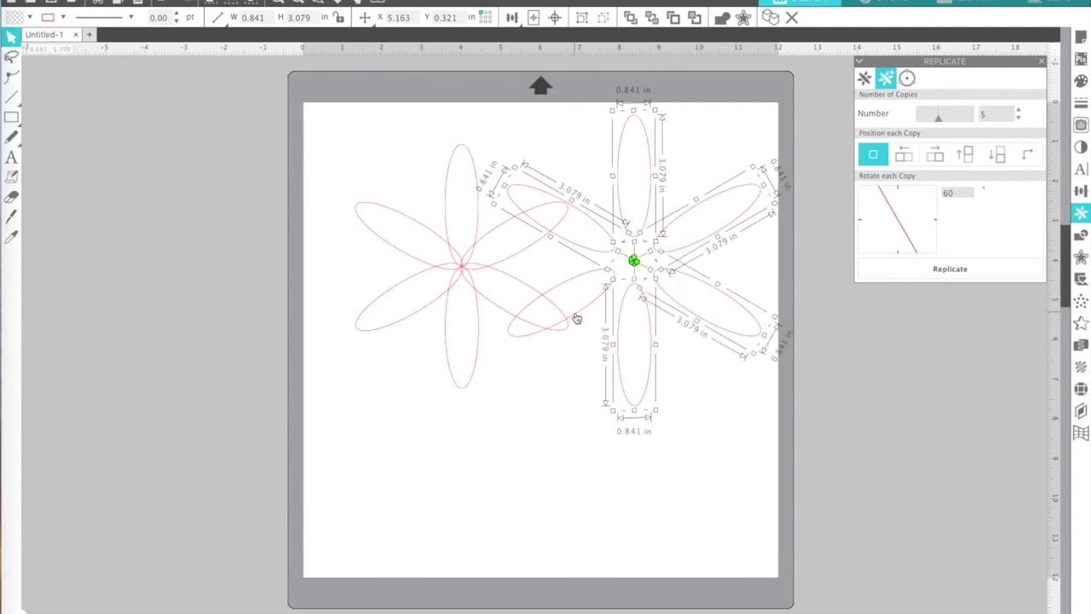
pyautogui.keyDown('shift'); pyautogui.click(577, 318); pyautogui.keyUp('shift')
pyautogui.hotkey('ctrl', 'g')
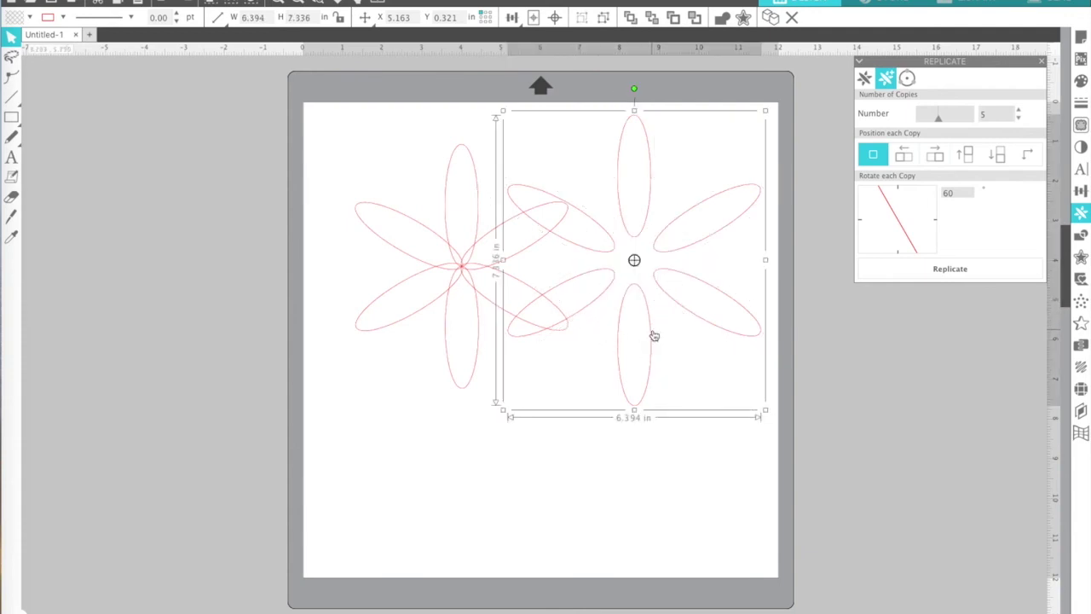
pyautogui.moveTo(653, 334); pyautogui.dragTo(992, 329)
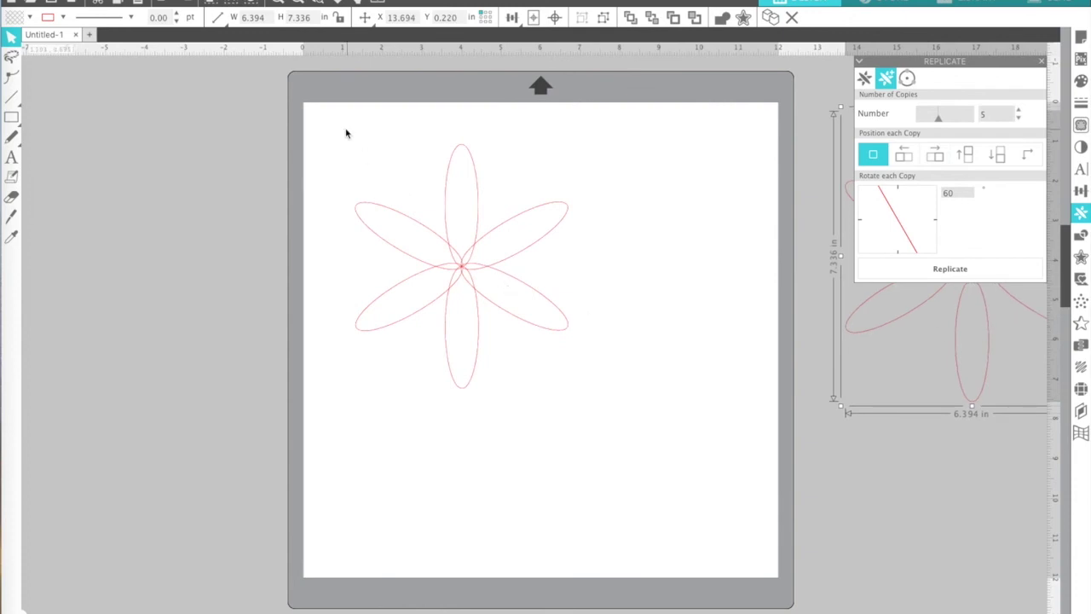
# Step: Marquee-select the left flower's six petals and Weld them into one outline
pyautogui.moveTo(346, 133); pyautogui.dragTo(580, 389)
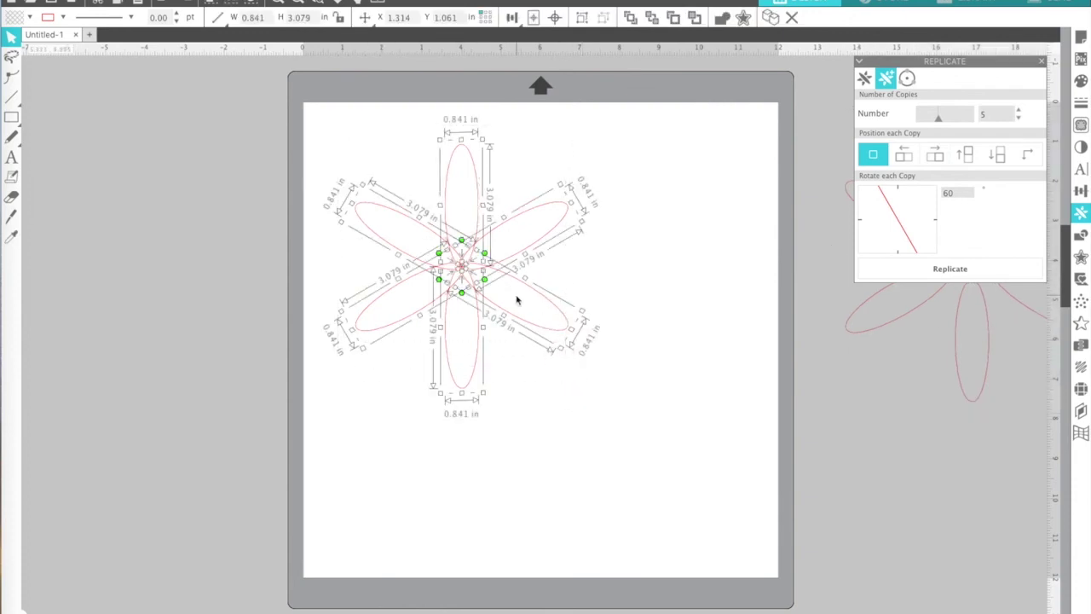
pyautogui.rightClick(517, 317)
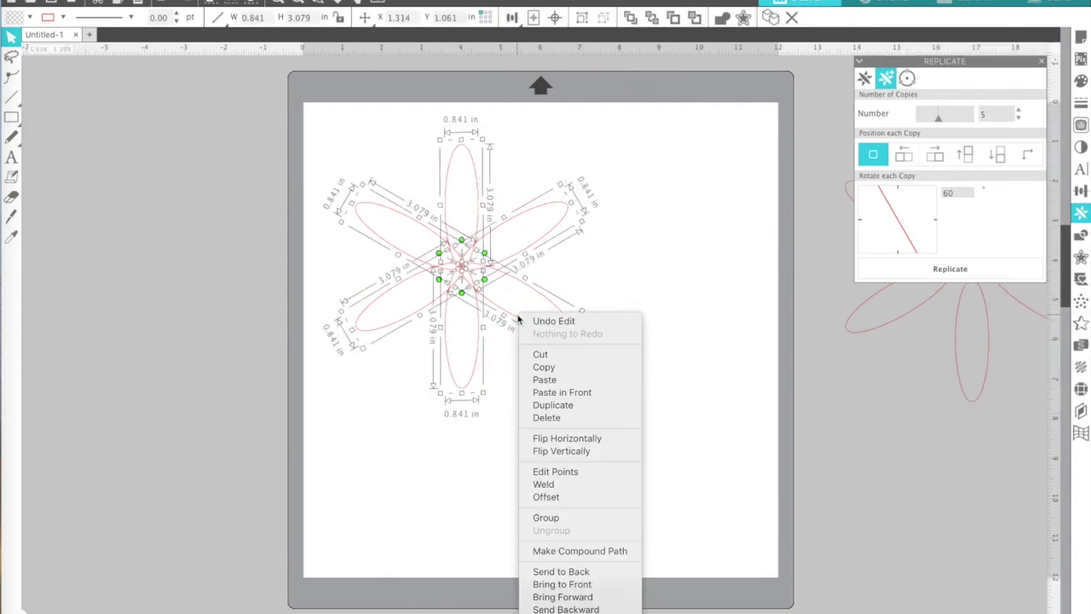
pyautogui.click(555, 485)
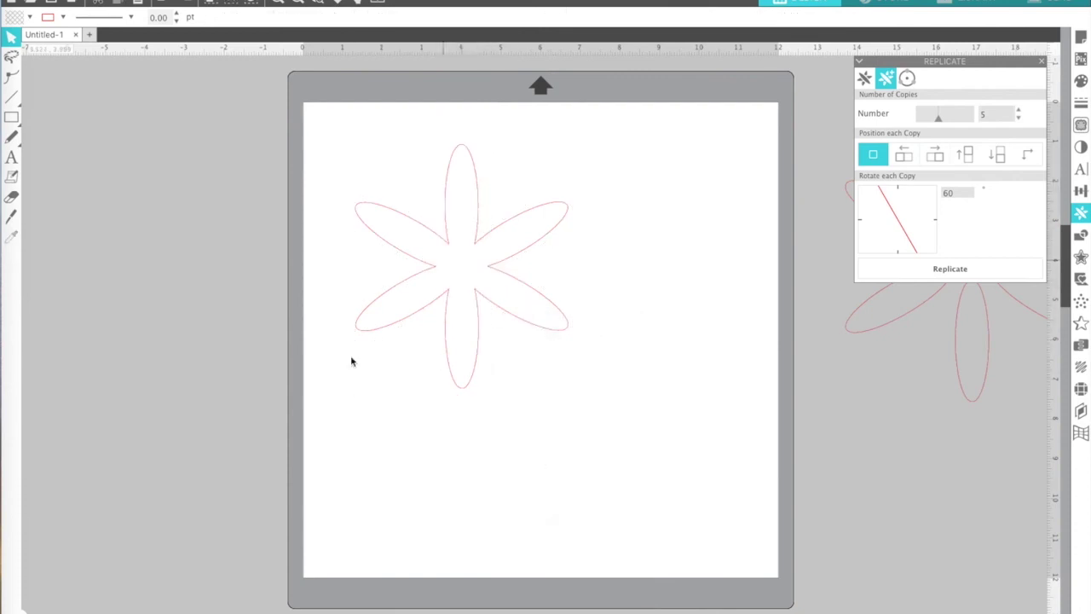